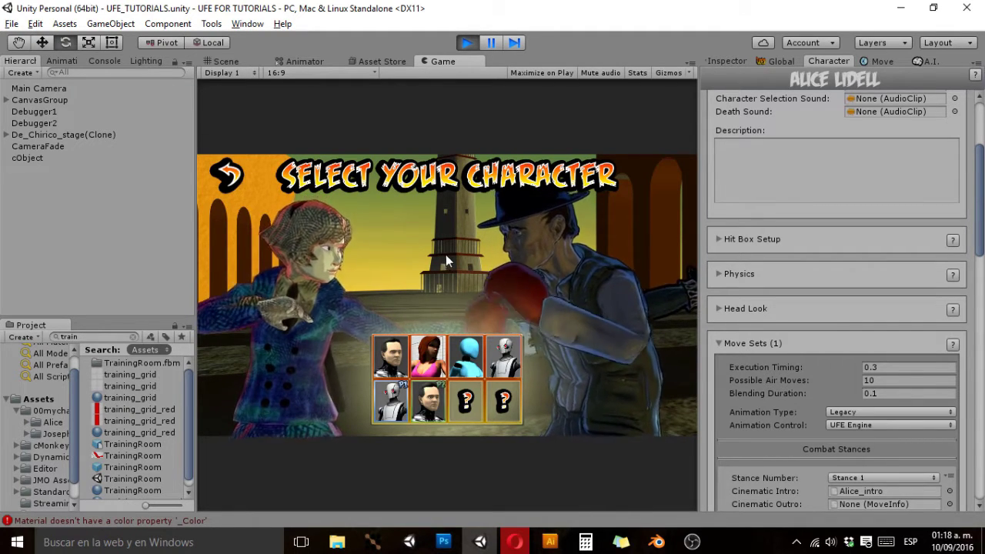
Switch from the Global tab back to Alice Lidell's Character tab and scroll to the Basic Moves animation lists.
click(779, 62)
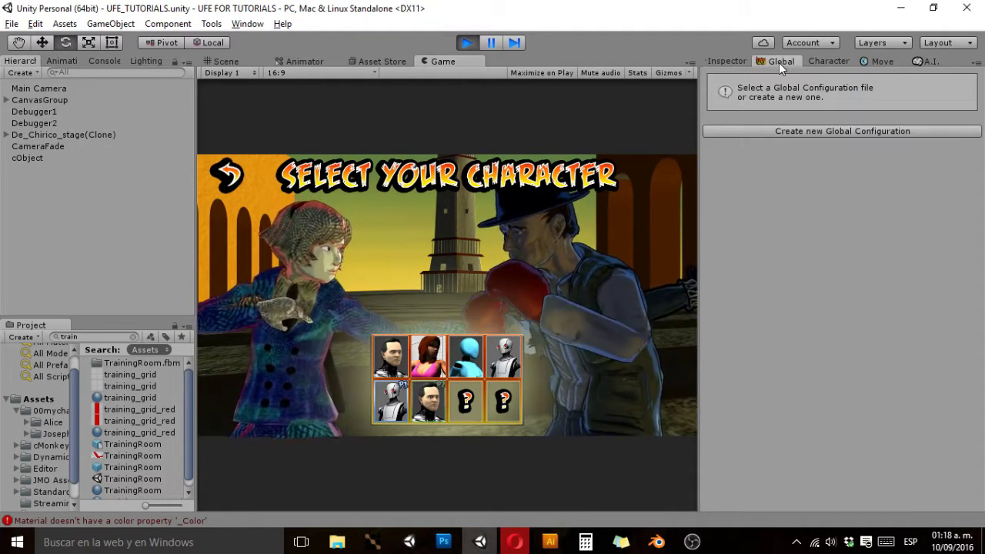
click(823, 62)
scroll(754, 315, down, 6)
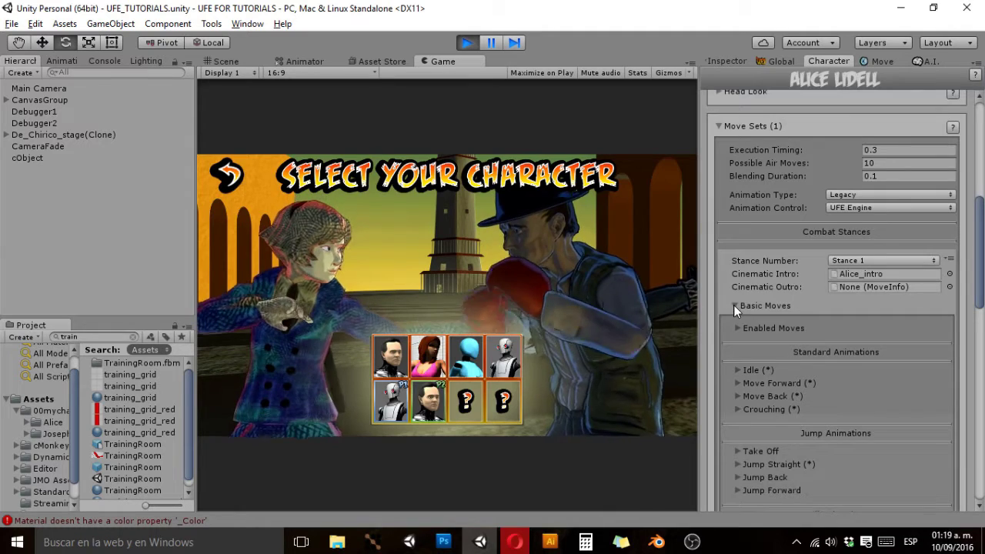
scroll(749, 287, down, 5)
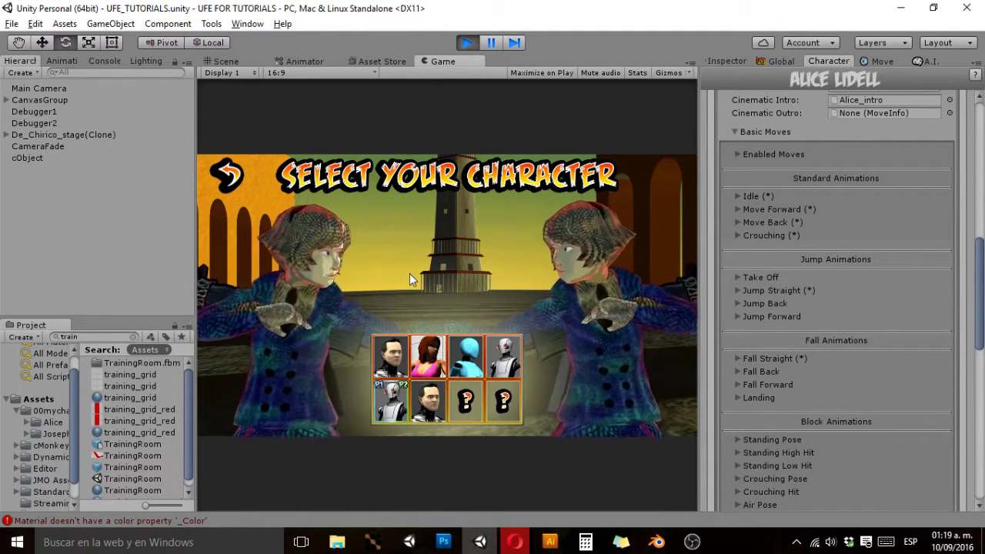
Start a Training Room fight and scroll Alice's Inspector back down to Move Sets.
click(431, 282)
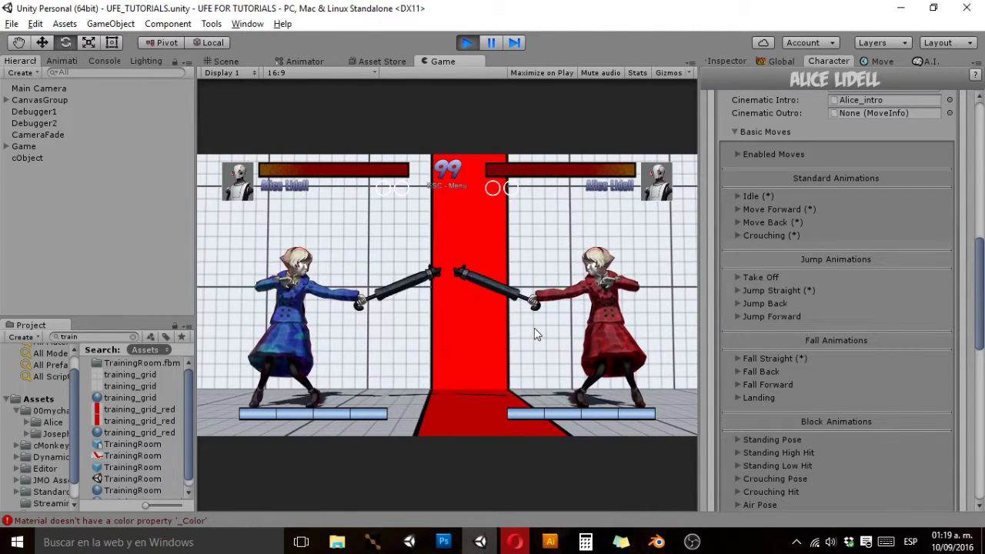
scroll(827, 146, up, 10)
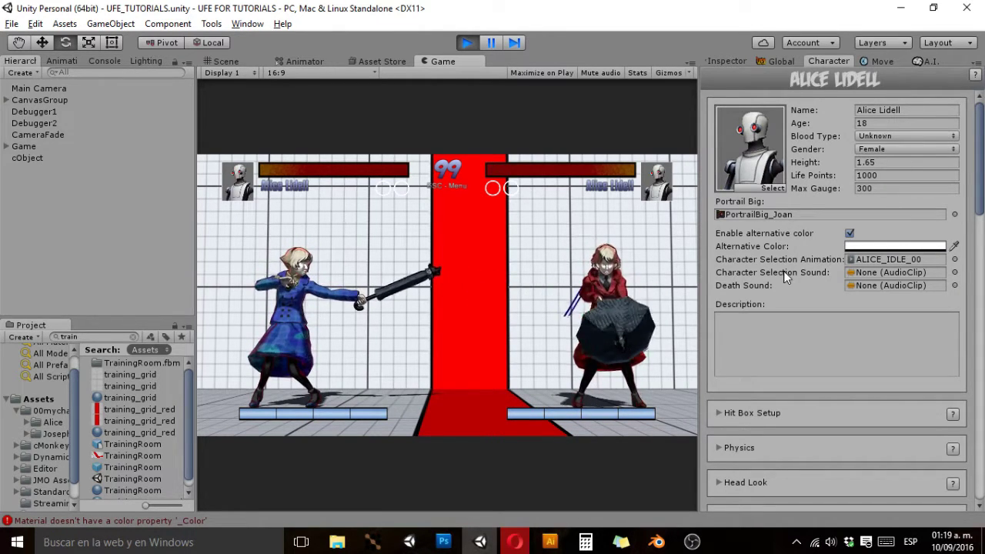
scroll(783, 270, down, 8)
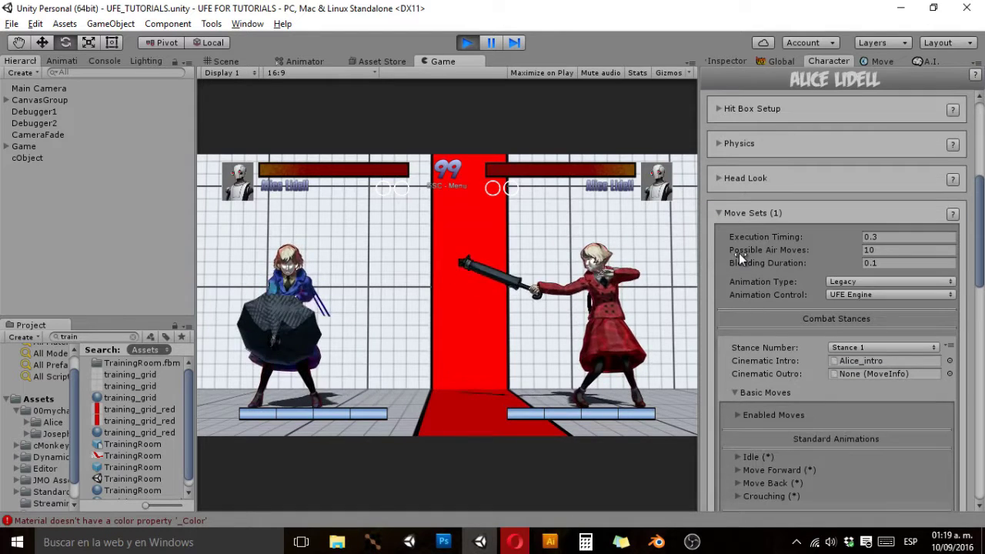
scroll(743, 228, down, 2)
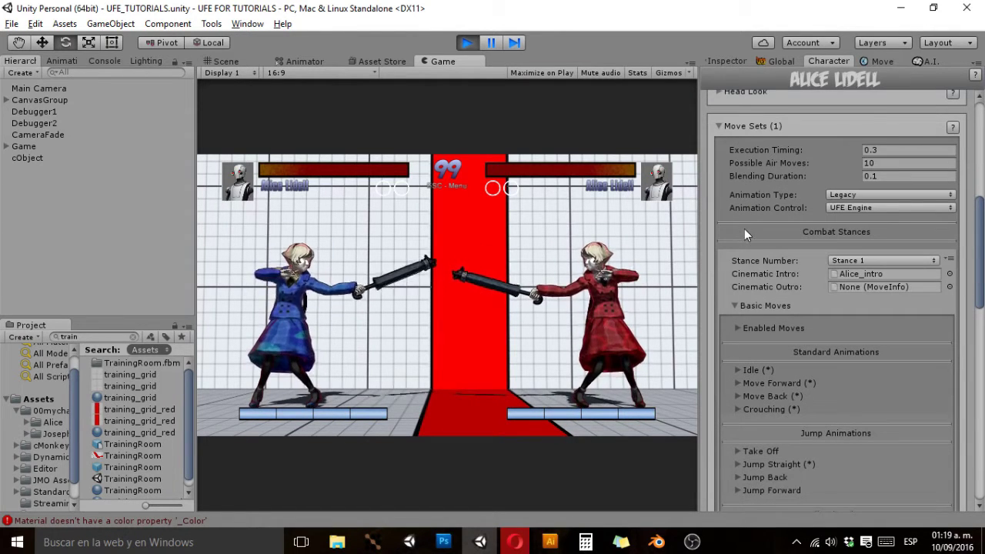
click(735, 306)
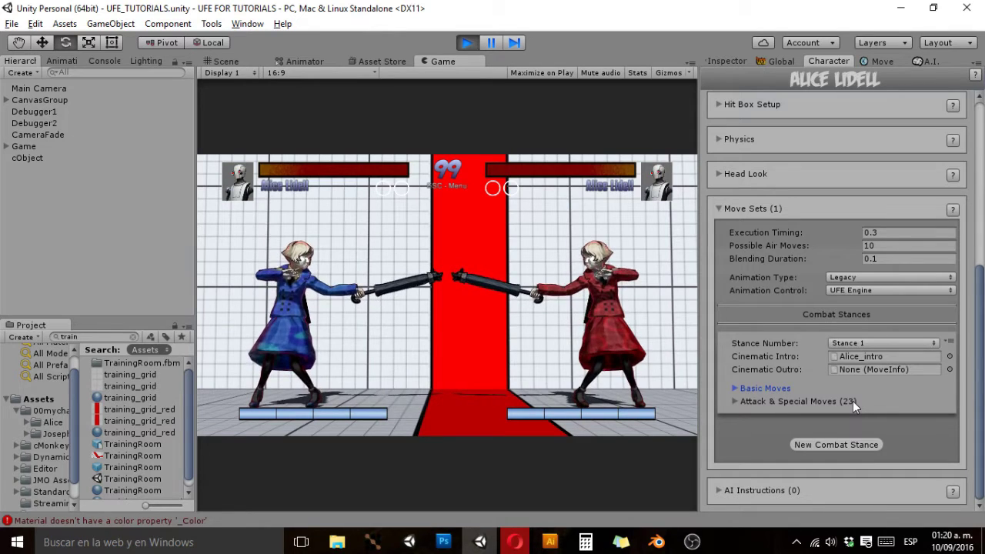
click(735, 388)
scroll(744, 278, down, 3)
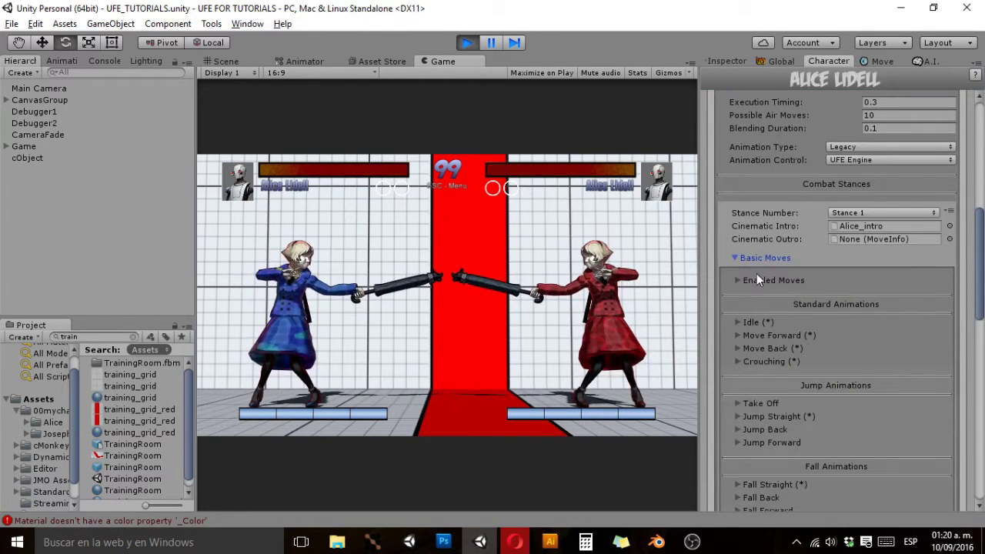
scroll(773, 273, down, 1)
scroll(774, 273, down, 2)
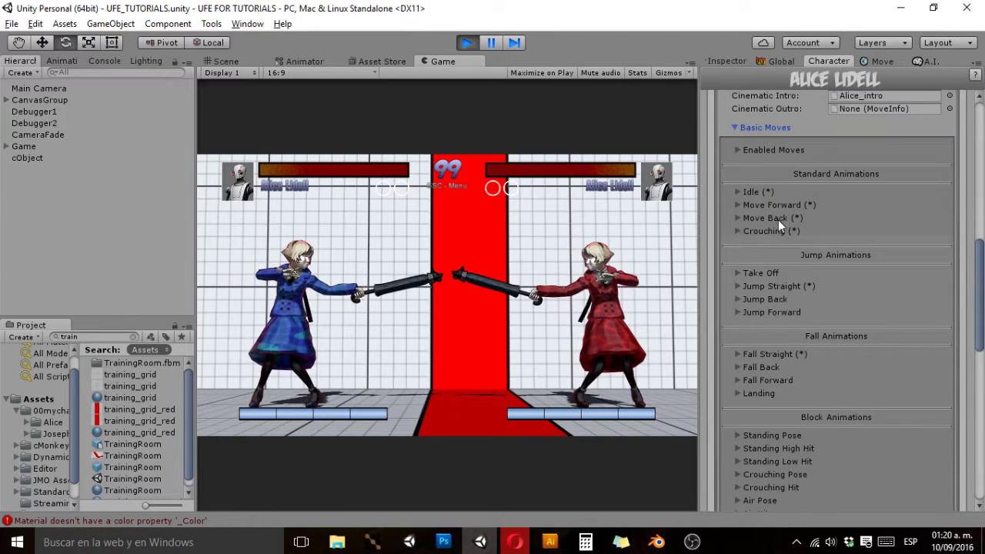
scroll(785, 231, down, 3)
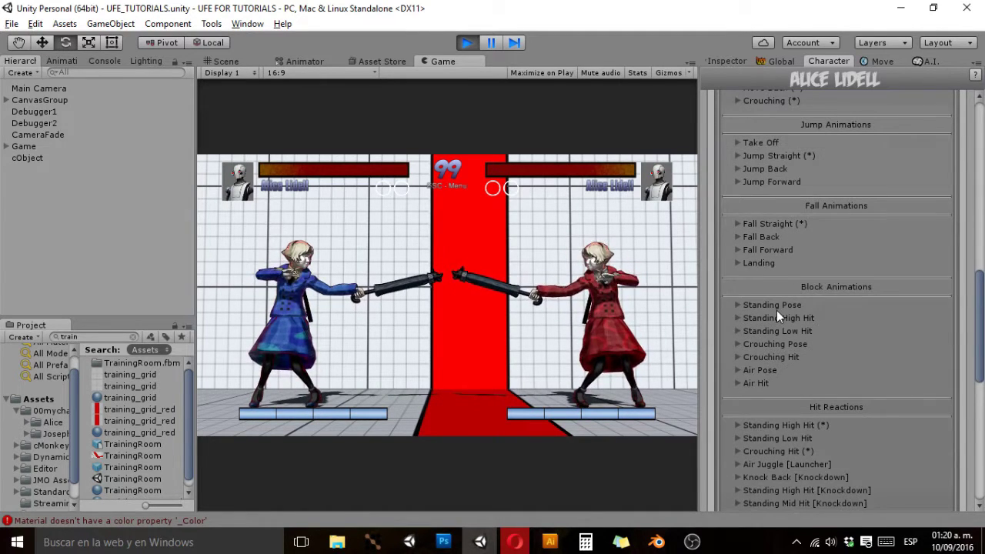
scroll(776, 310, down, 2)
scroll(781, 323, up, 3)
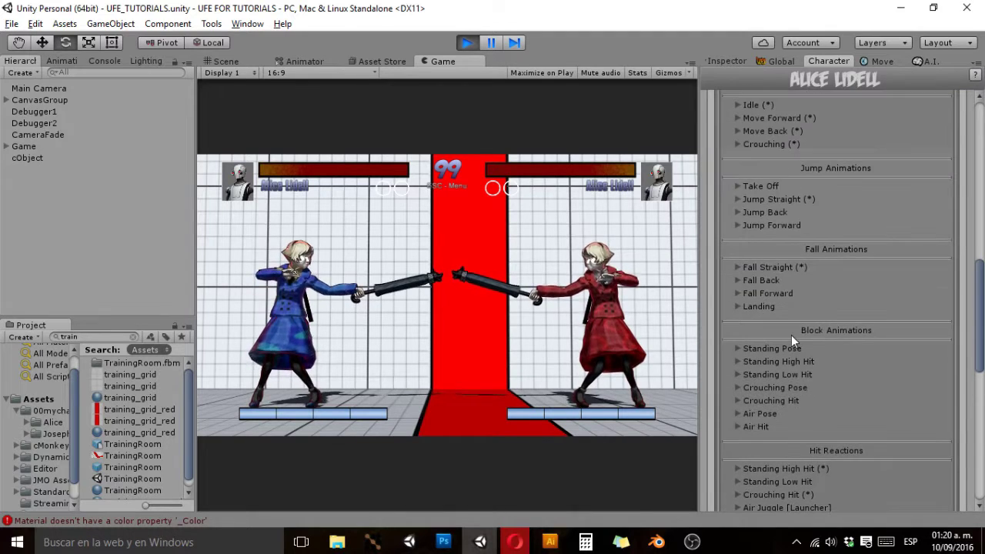
scroll(793, 337, up, 2)
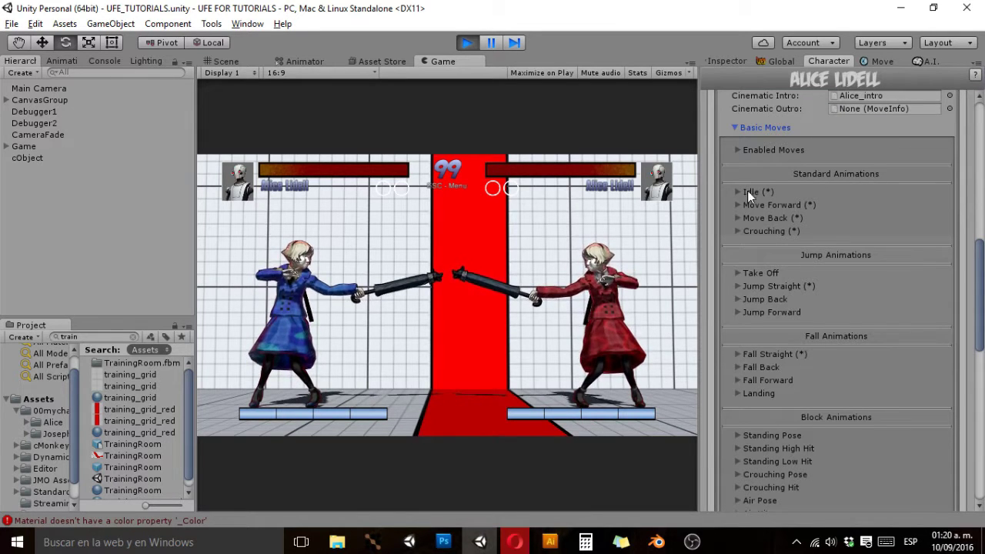
click(444, 248)
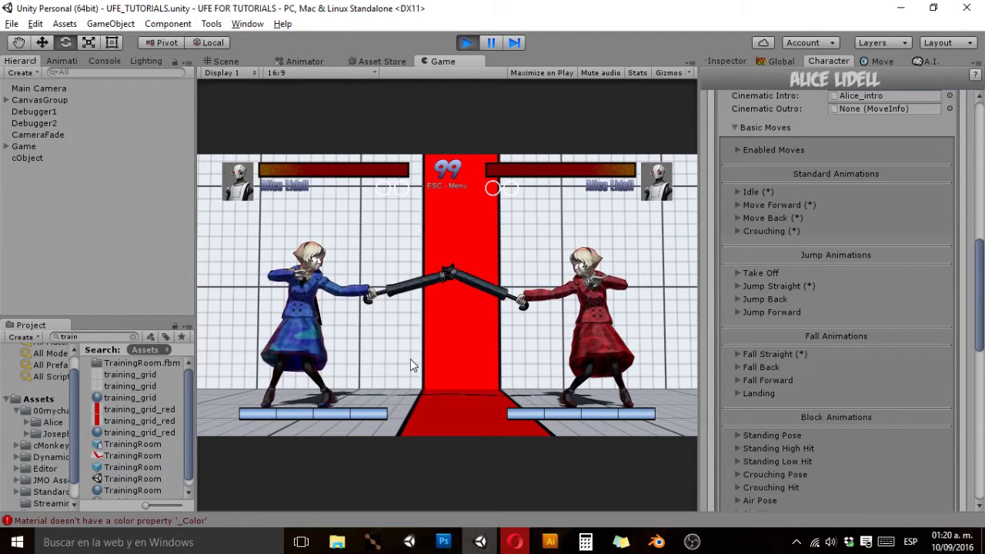
Expand the Take Off jump animation to show its ALICE_TO_CROU clip, Auto Speed and 0 blend-in.
scroll(814, 251, down, 3)
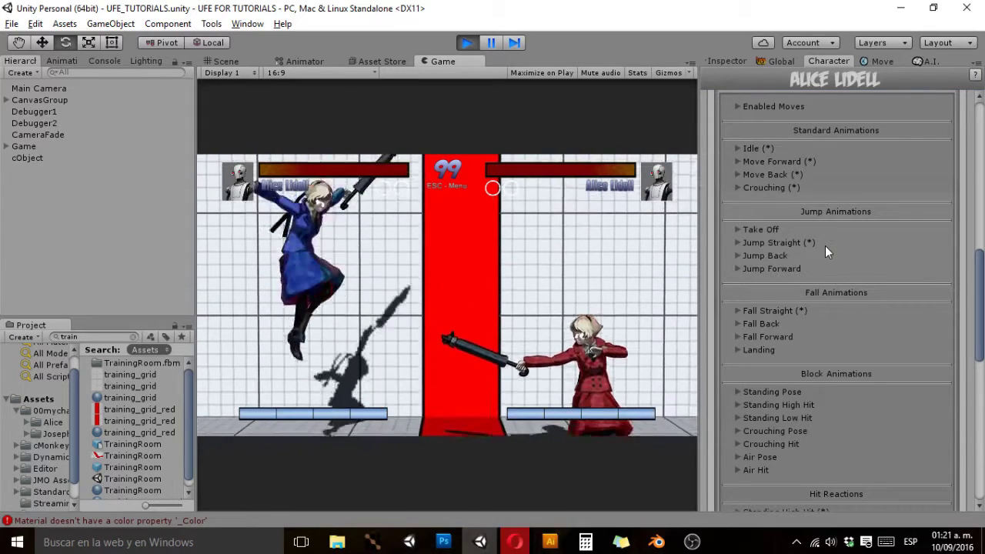
click(738, 230)
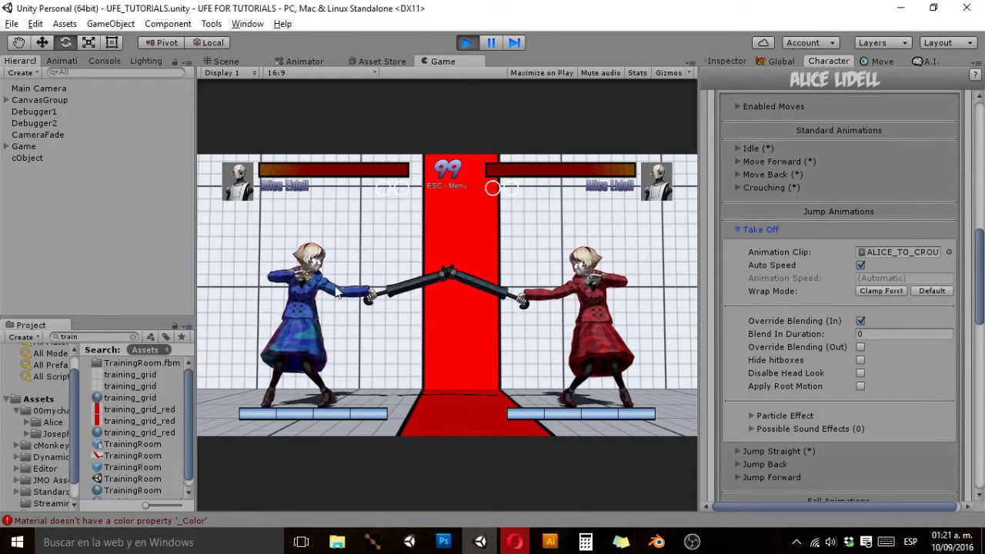
Preview ALICE_TO_CROUCH in Blender through its frame-20 crouch pose from the front, then return to Unity.
mouse_move(657, 542)
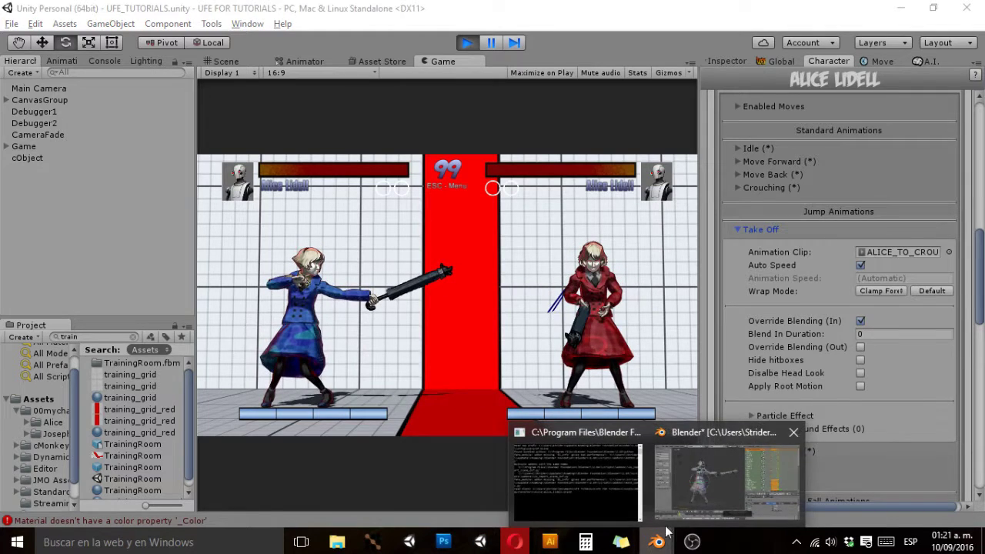
click(701, 445)
ctrl+scroll(771, 352, down, 1)
middle_drag(363, 218, 492, 269)
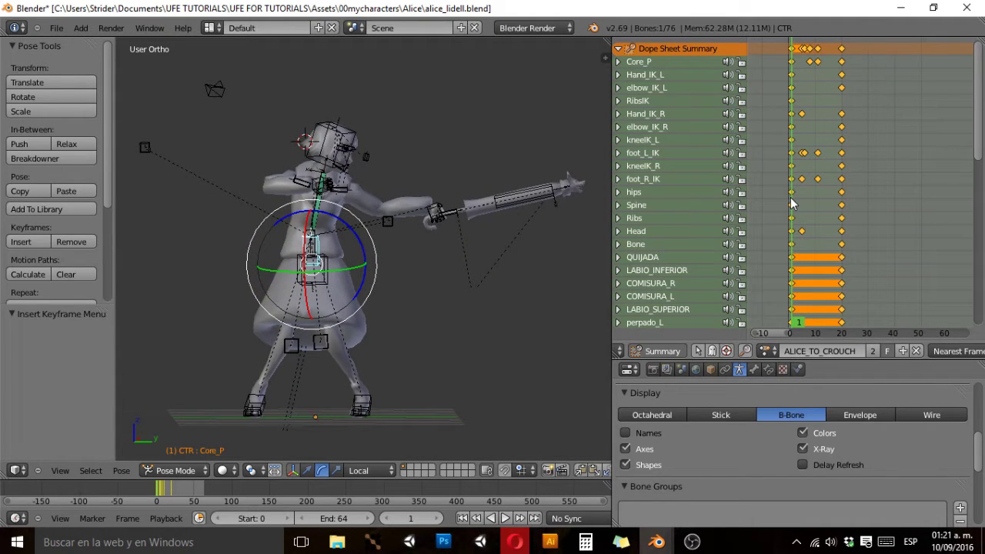
drag(792, 204, 843, 214)
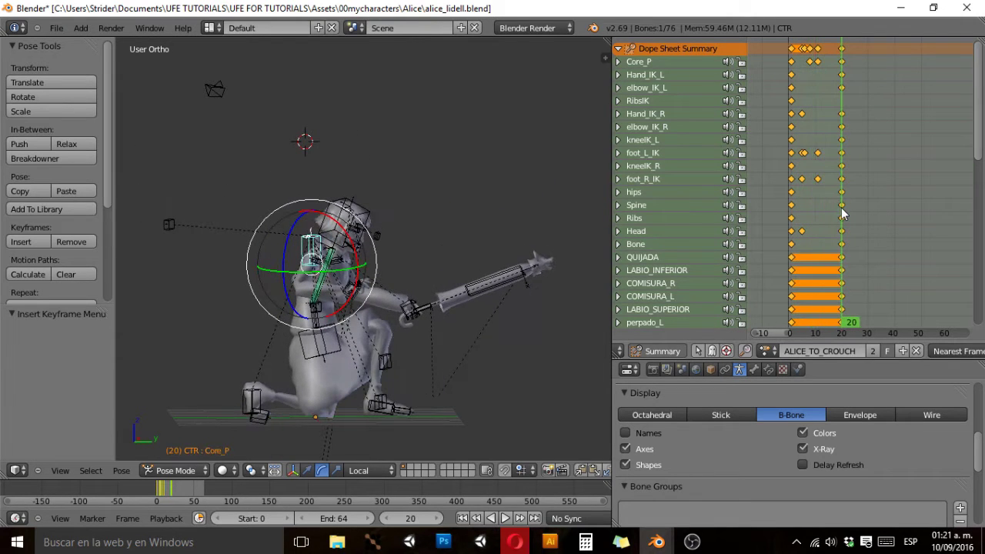
middle_drag(454, 269, 432, 230)
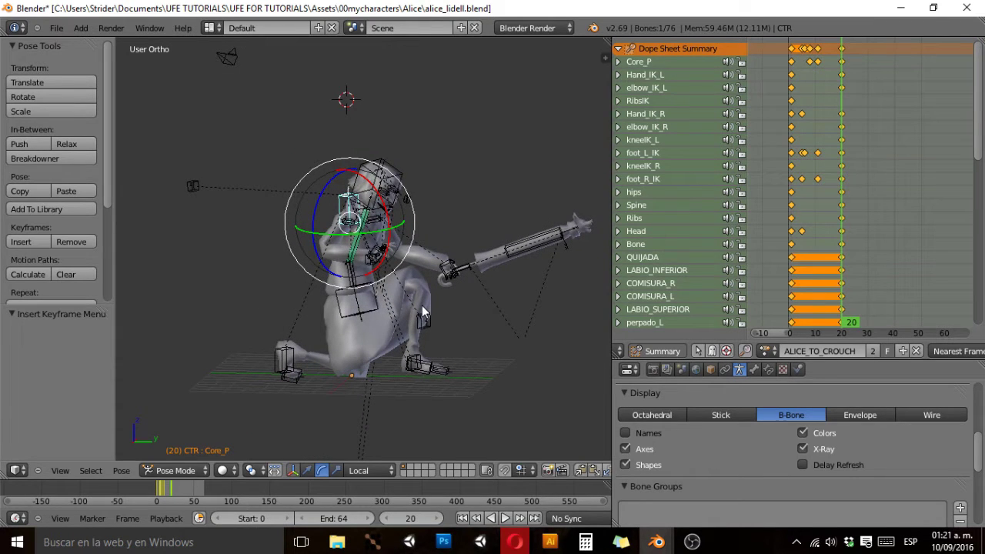
key(alt+Tab)
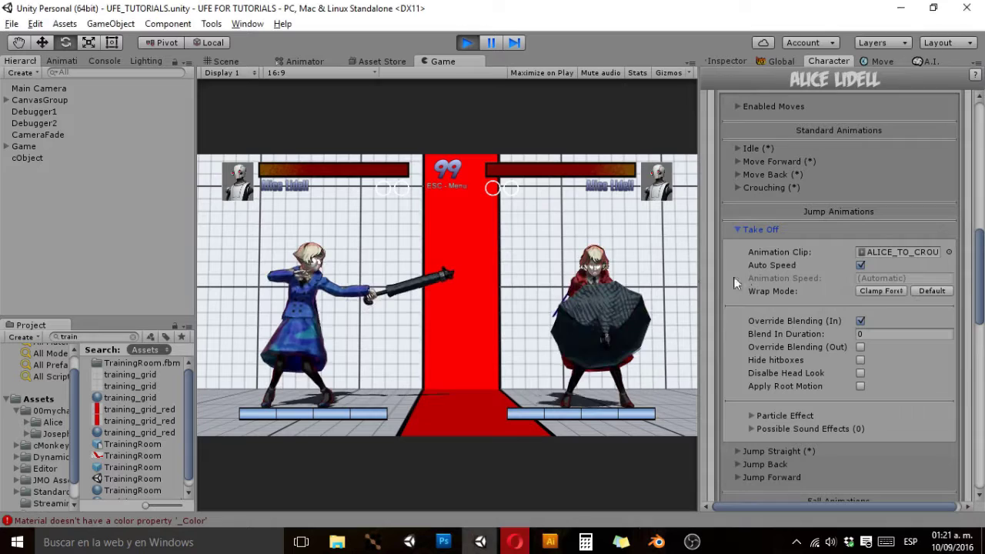
Collapse the Take Off settings and briefly inspect the Jump Straight animation settings.
click(737, 228)
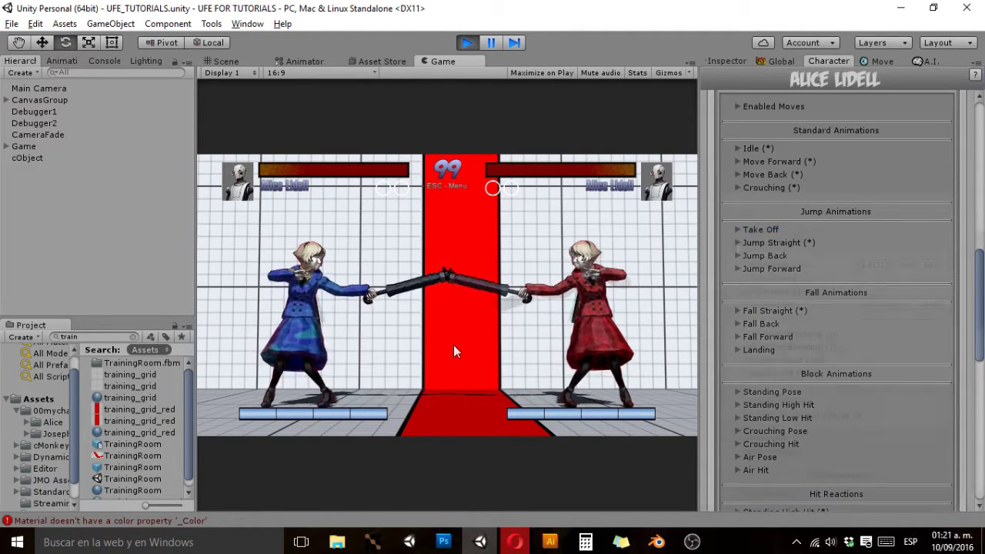
click(736, 242)
click(736, 242)
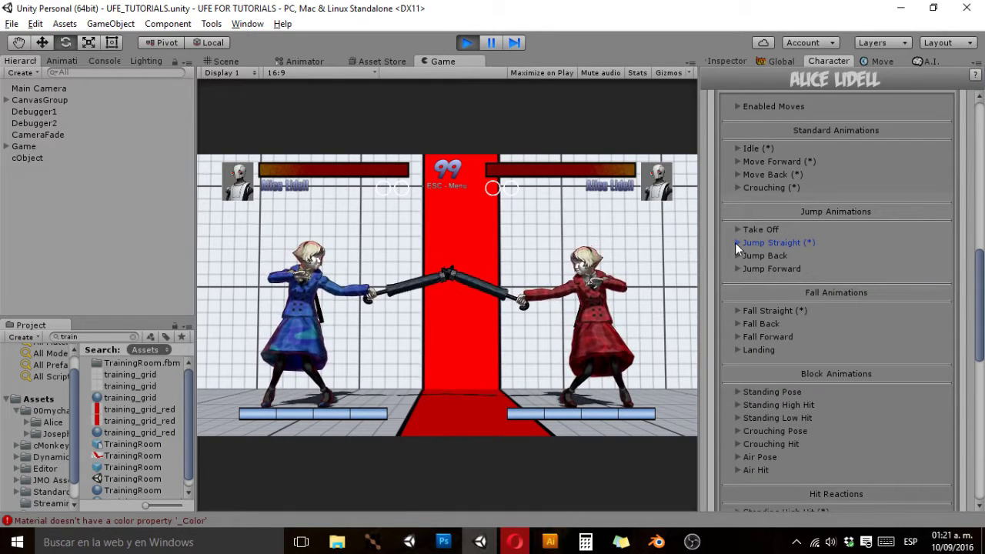
Test the blue fighter's jumps, crouch attack, jump kick and sword lunge, then pause the match.
click(460, 280)
key(Up)
key(Up)
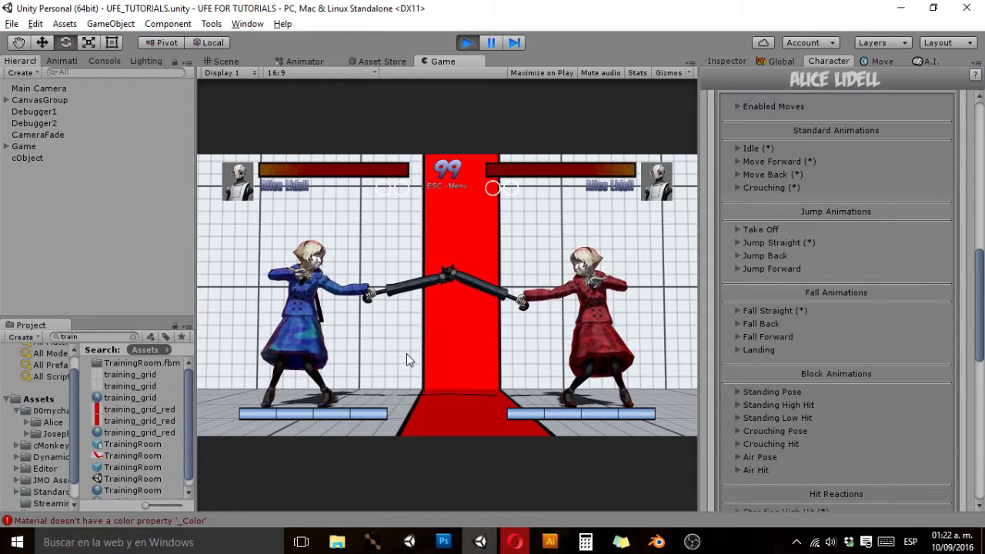
key(Up)
key(Down)
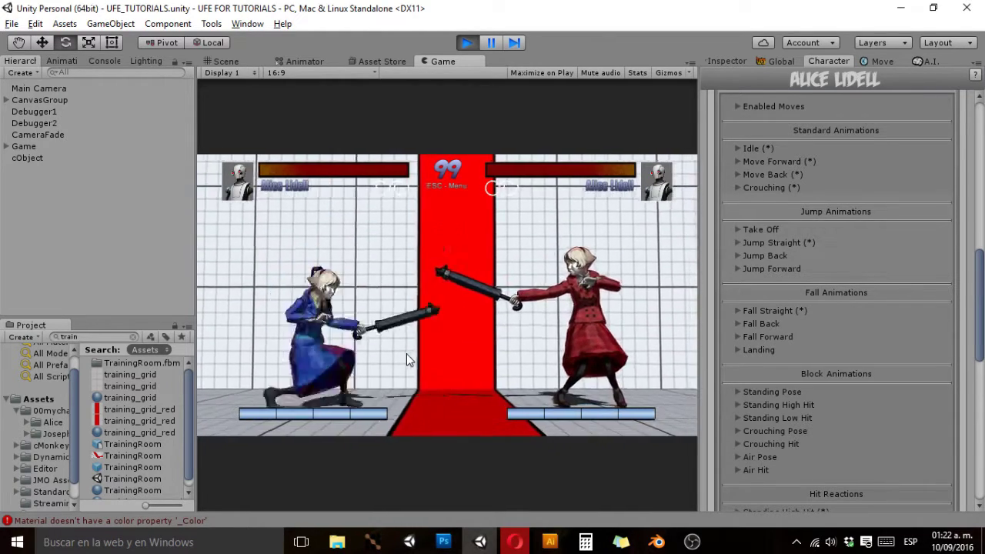
key(Up)
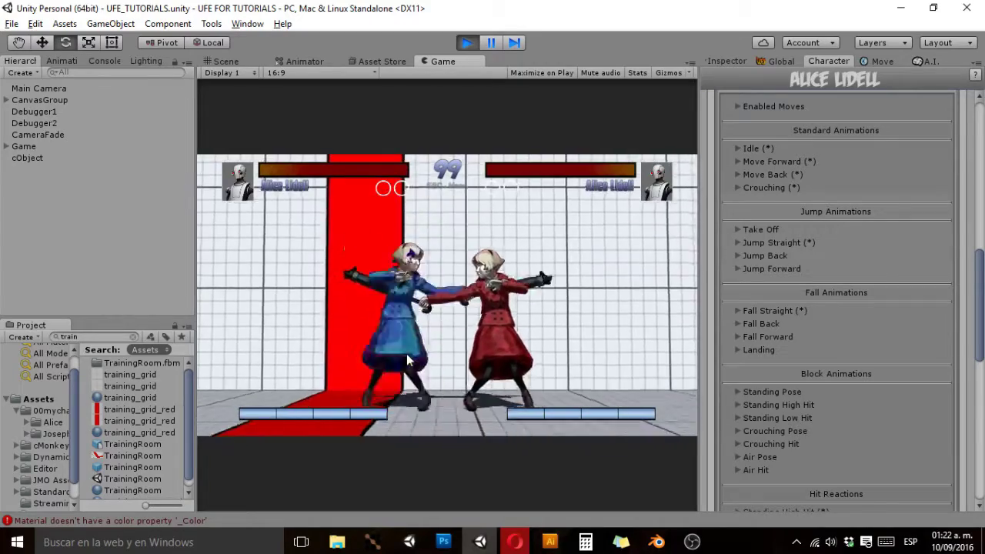
key(Up)
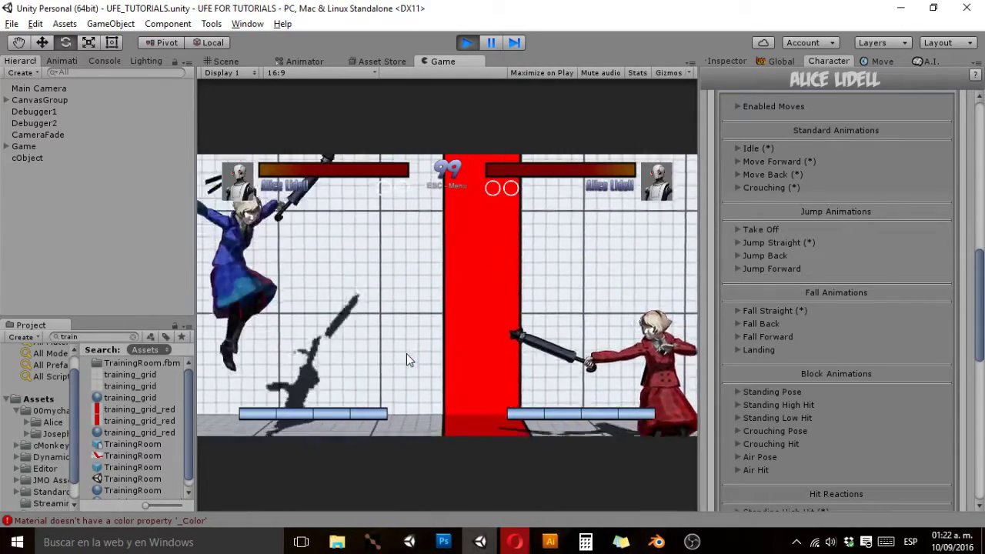
key(Up)
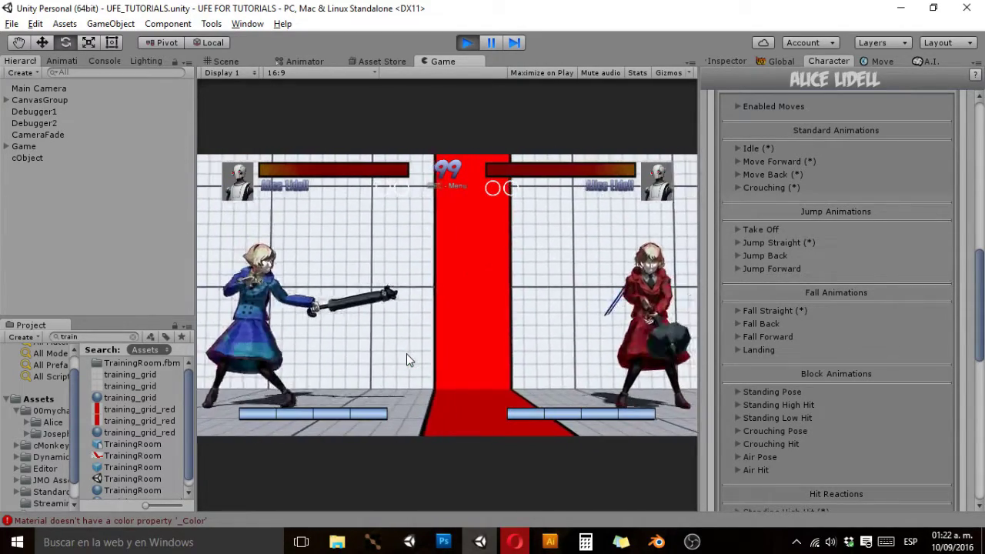
key(Right)
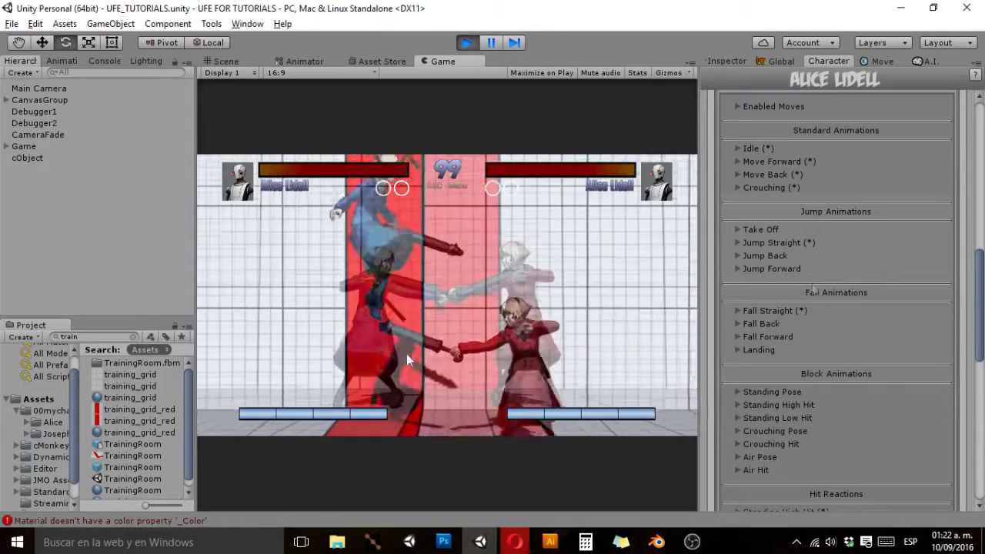
scroll(824, 258, down, 2)
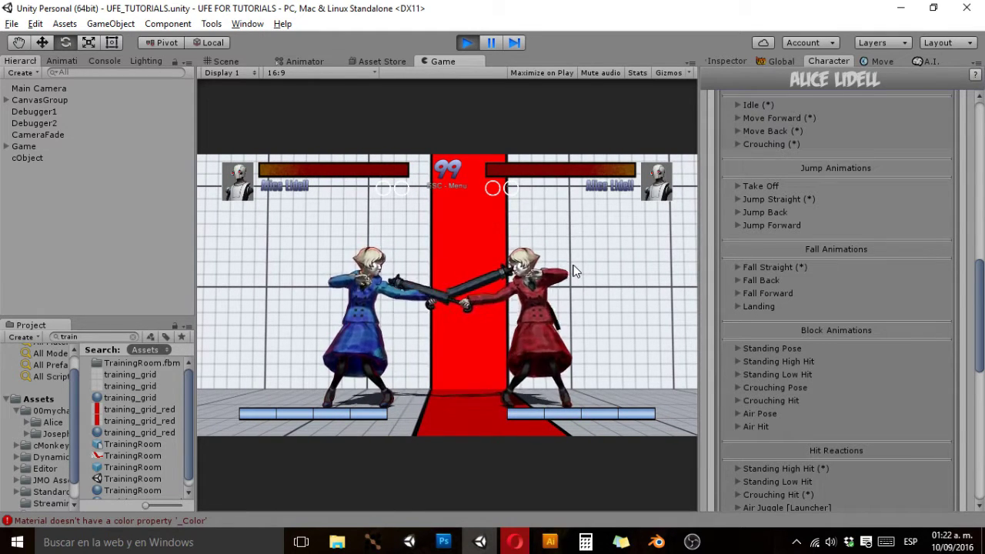
click(491, 43)
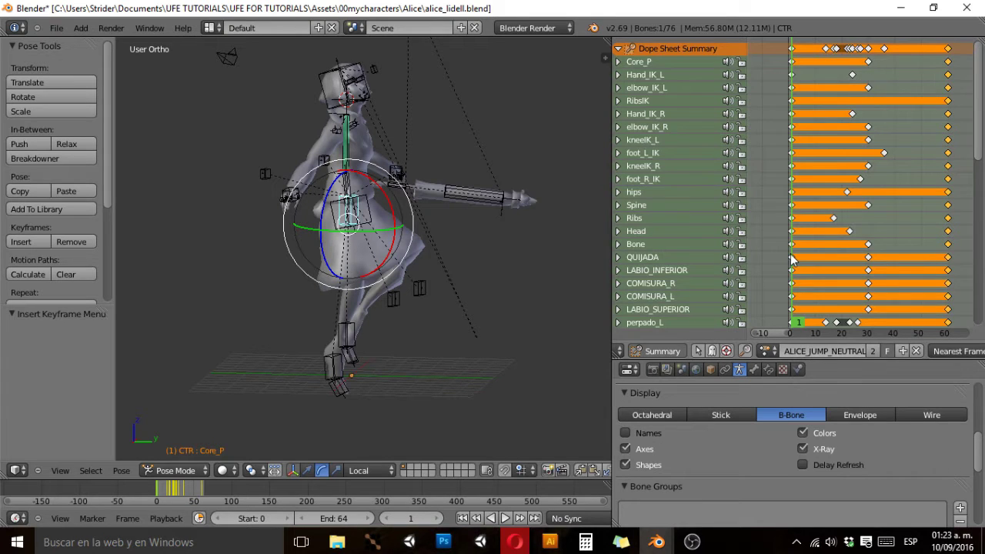
Play the jump action through frame 42, then make ALICE_EXTRA_02 the rig's active action.
drag(792, 260, 947, 252)
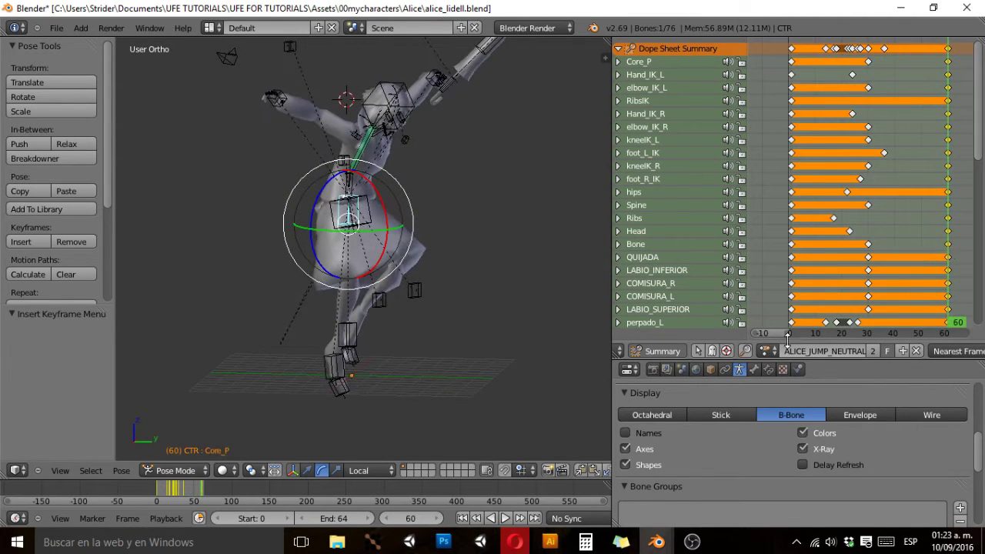
click(766, 351)
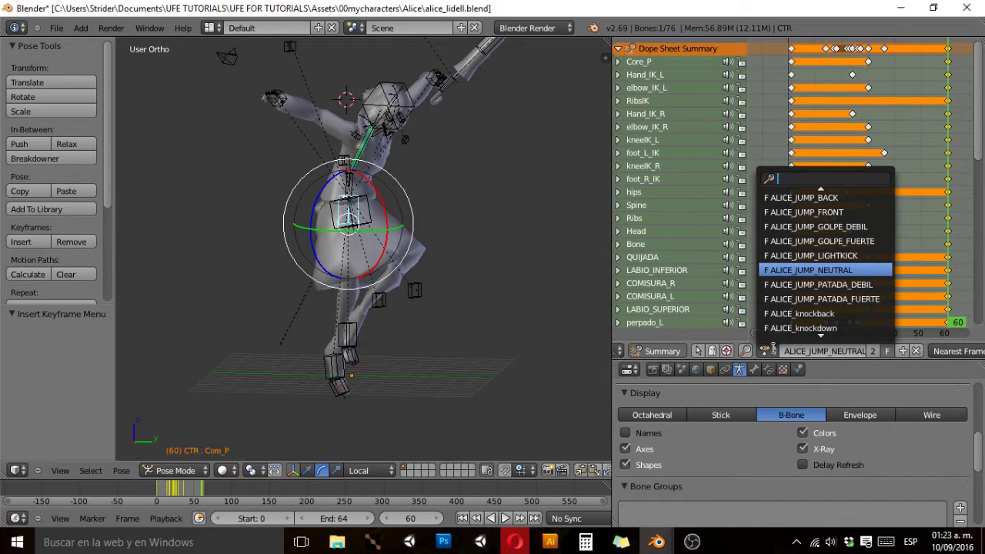
text(extra)
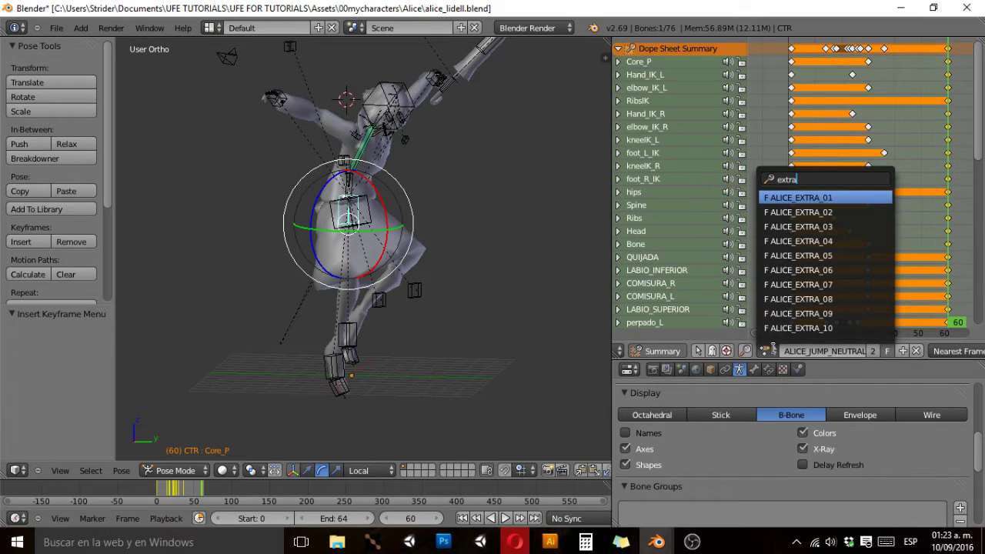
click(805, 220)
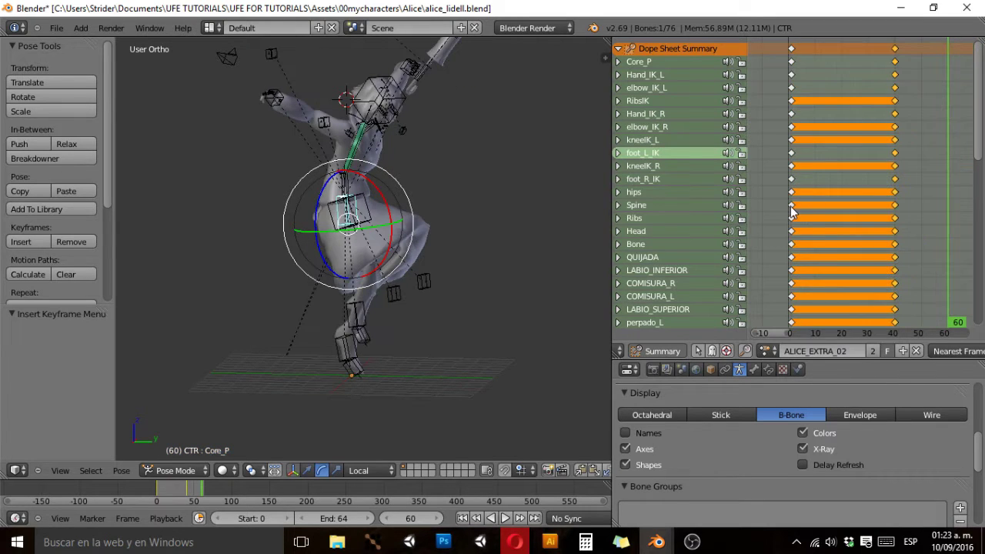
Scrub ALICE_EXTRA_02 from its start to about frame 41, viewing the character edge-on.
click(794, 212)
drag(795, 213, 893, 221)
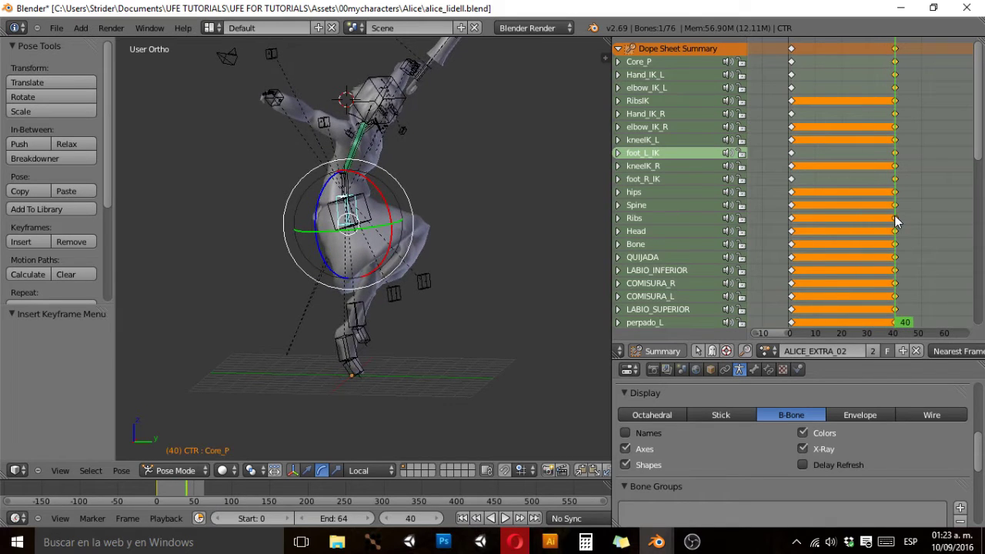
middle_drag(490, 270, 490, 298)
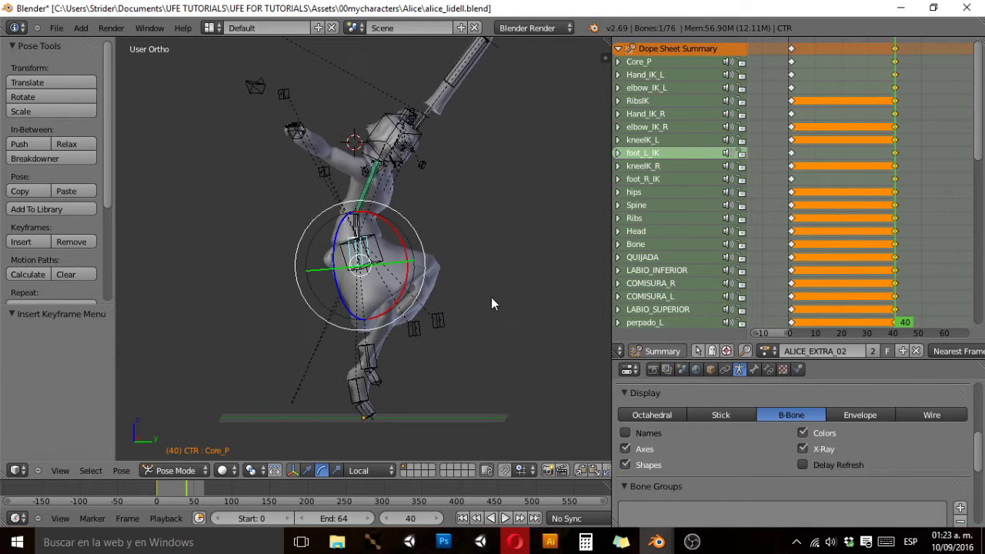
mouse_move(791, 224)
mouse_down()
mouse_move(897, 233)
mouse_move(795, 232)
mouse_up()
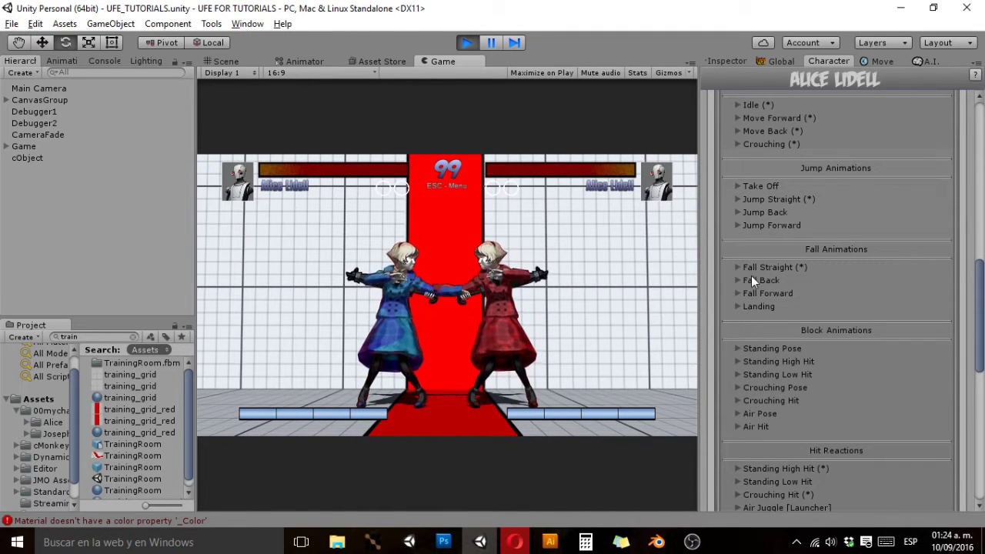
Check the Landing animation settings, then collapse them again.
scroll(772, 280, down, 2)
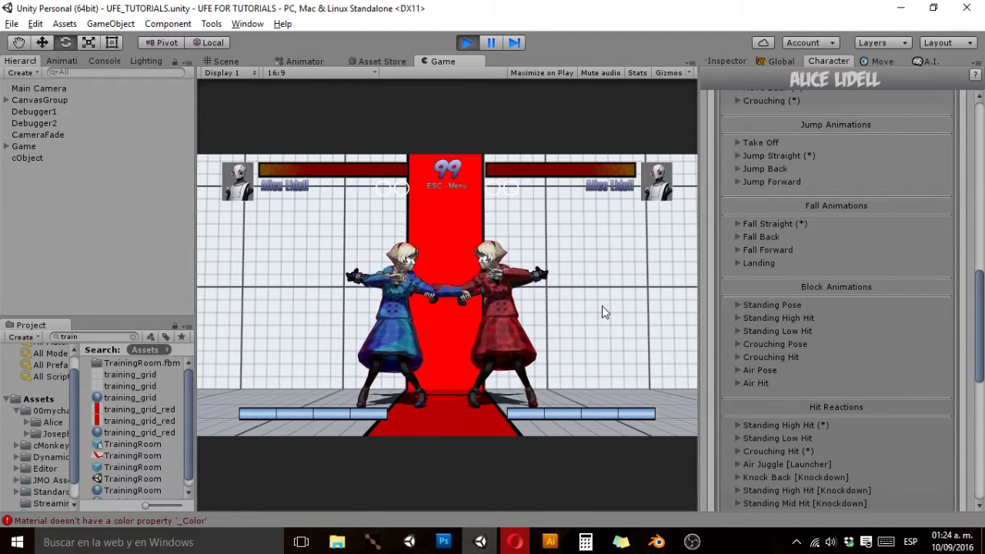
click(737, 262)
click(737, 262)
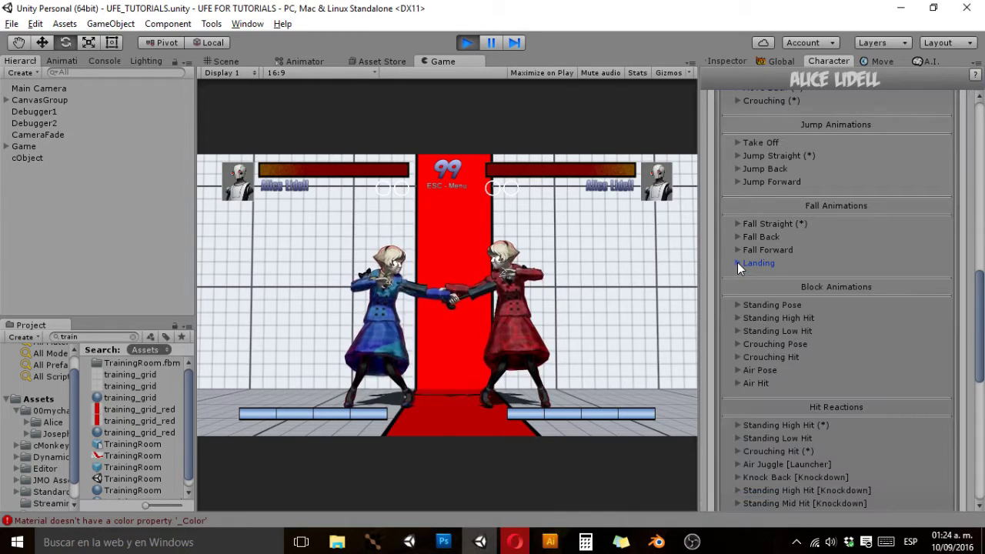
Test a jump and kick in the match, pause mid-jump, then resume play.
click(446, 268)
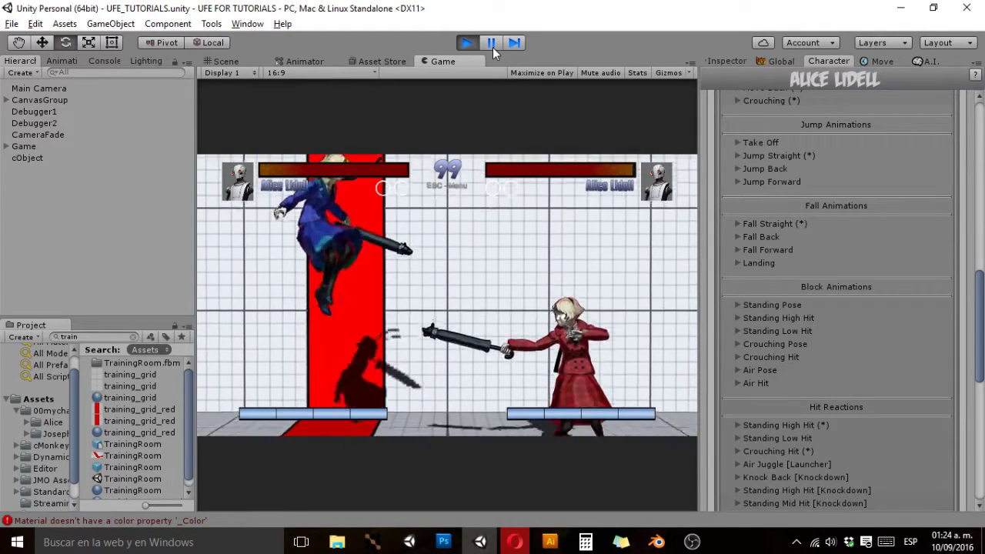
click(492, 47)
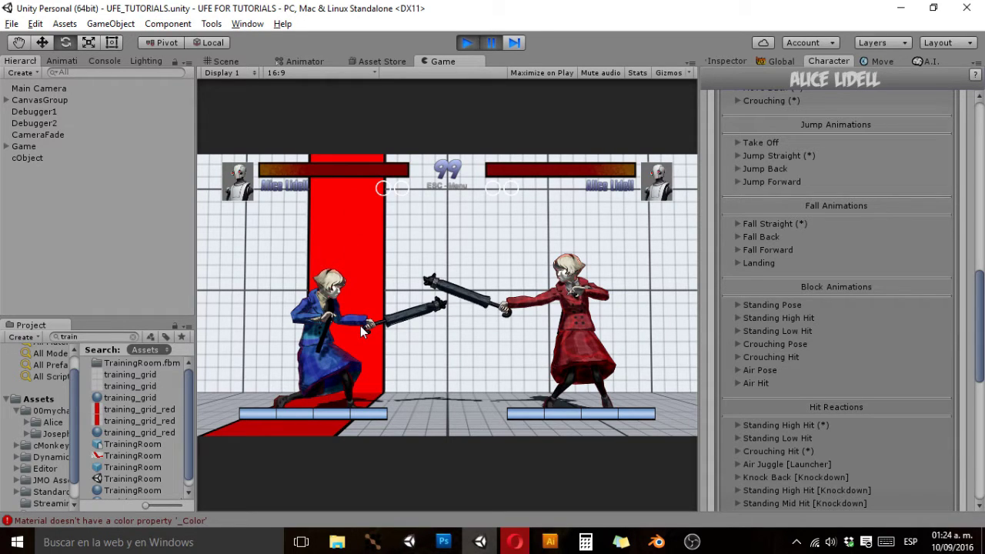
click(493, 43)
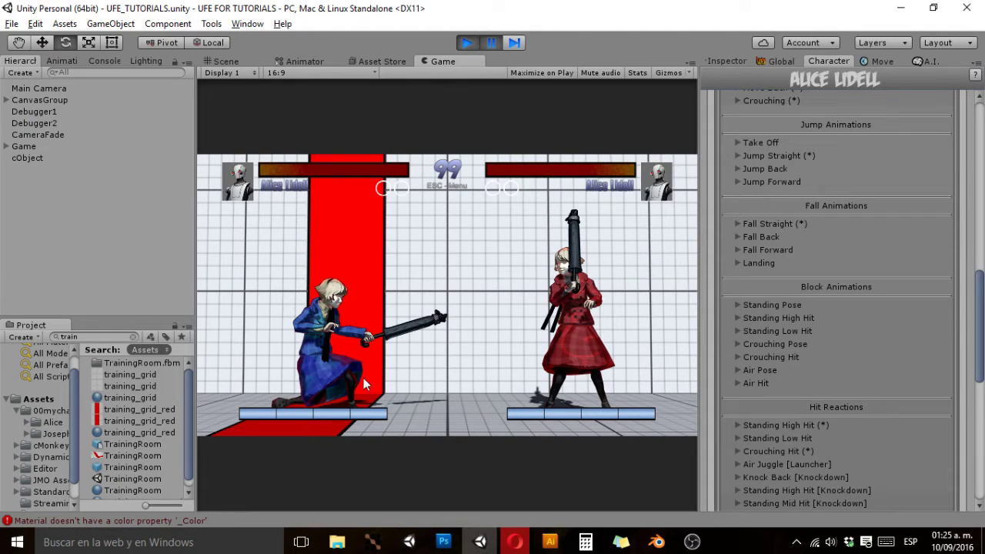
click(492, 43)
scroll(770, 243, down, 3)
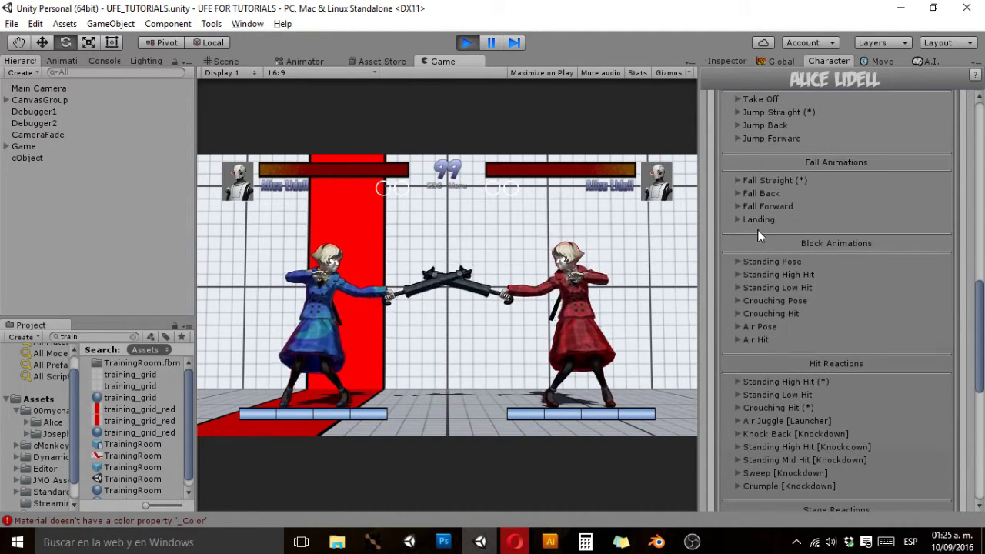